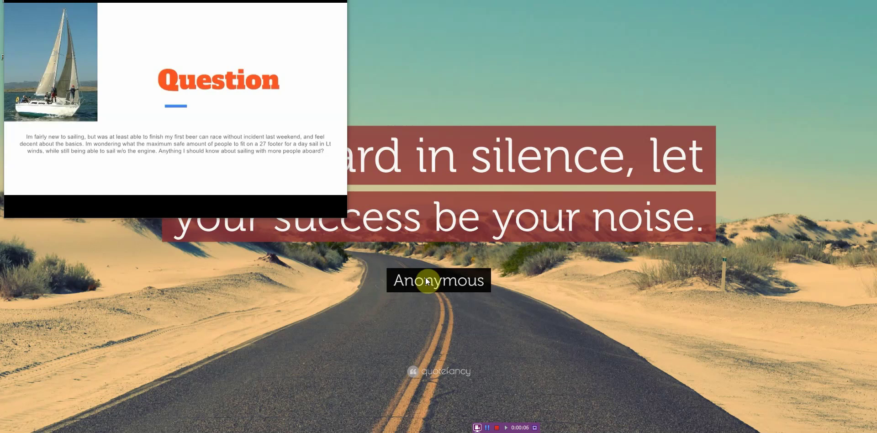
- Play the demo video full screen and pause it at 00:28 on the Reply slide
mouse_move(224, 106)
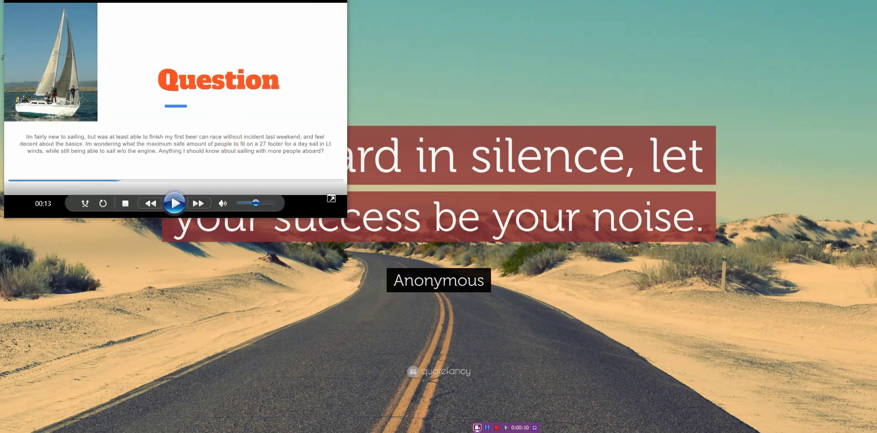
key("alt+Return")
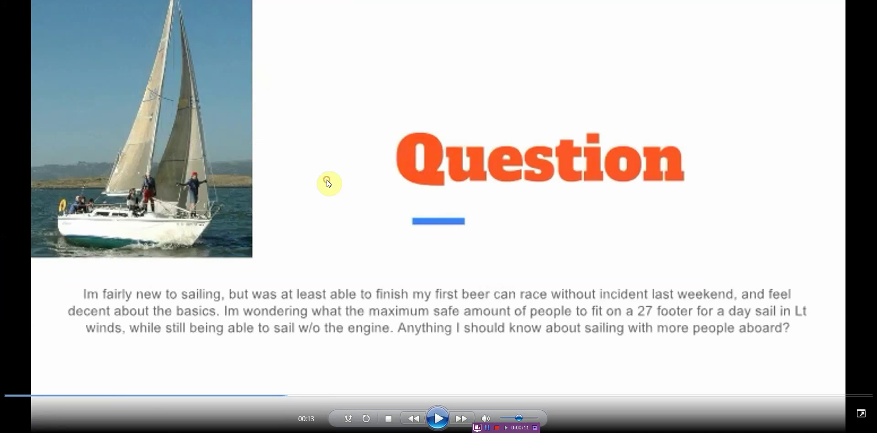
left_click(438, 418)
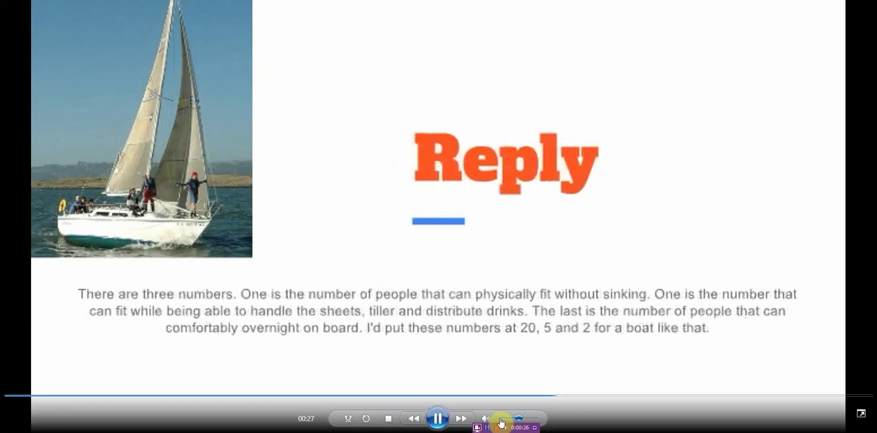
left_click(438, 416)
- Switch to the browser showing the 'Maximum sailing occupancy on a Catalina 27' thread
mouse_move(352, 423)
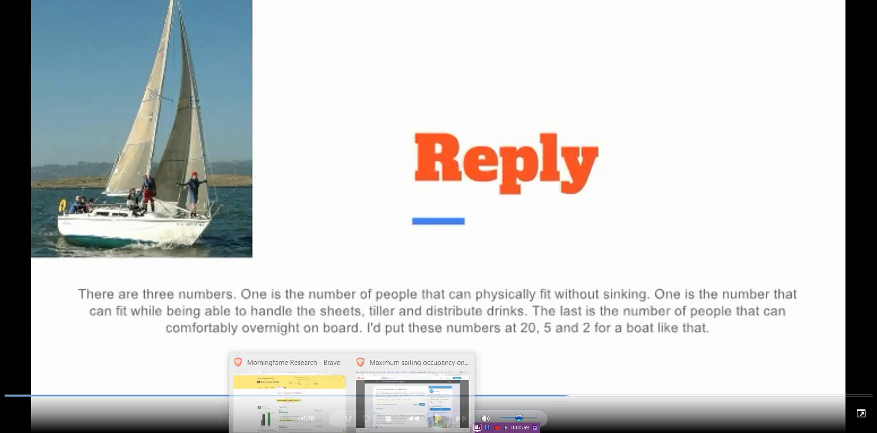
left_click(401, 402)
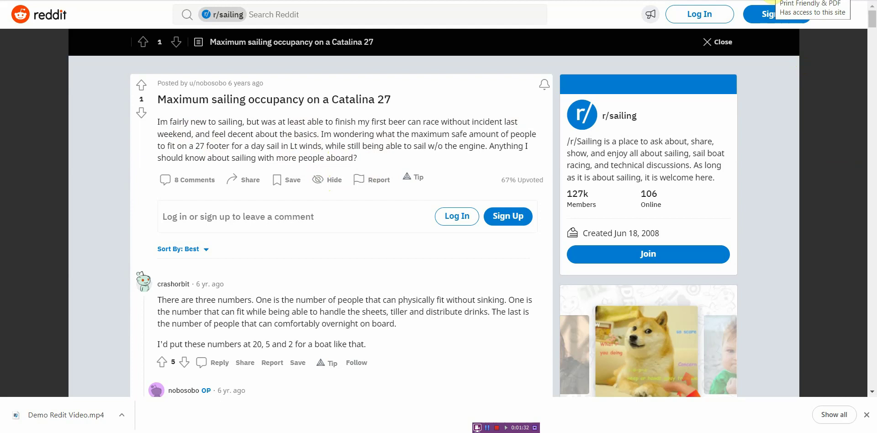
- In PrintFriendly, delete the vote count, comment count, upvote percentage, first avatar, username and age lines
left_click(773, 0)
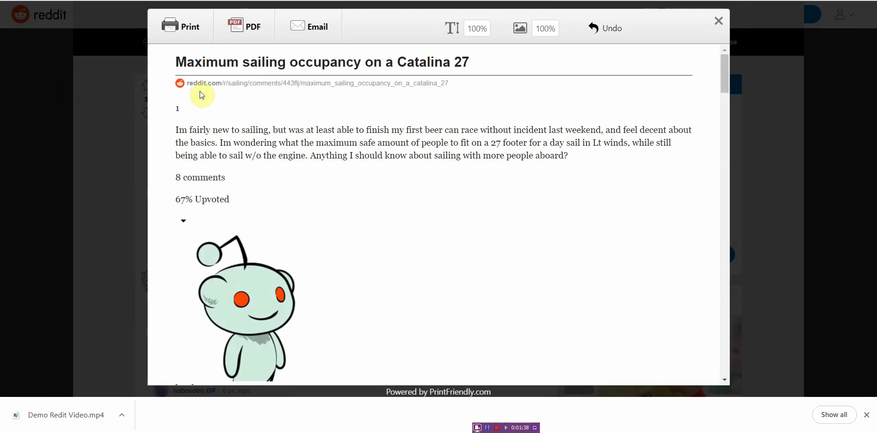
left_click(182, 109)
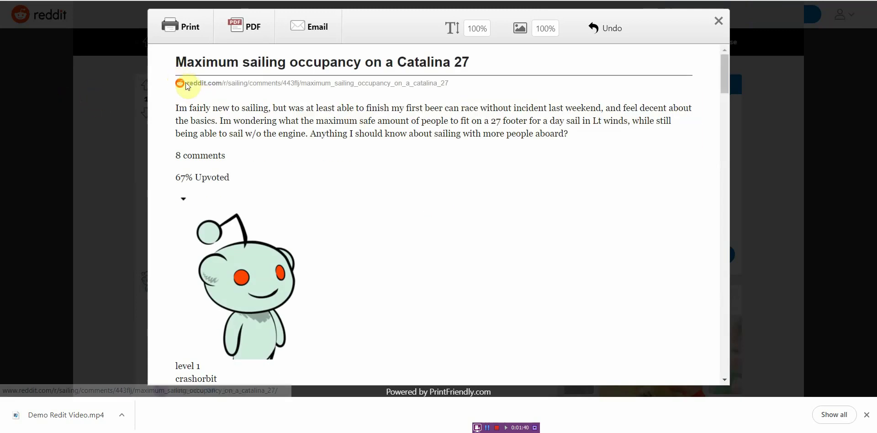
left_click(185, 158)
left_click(185, 158)
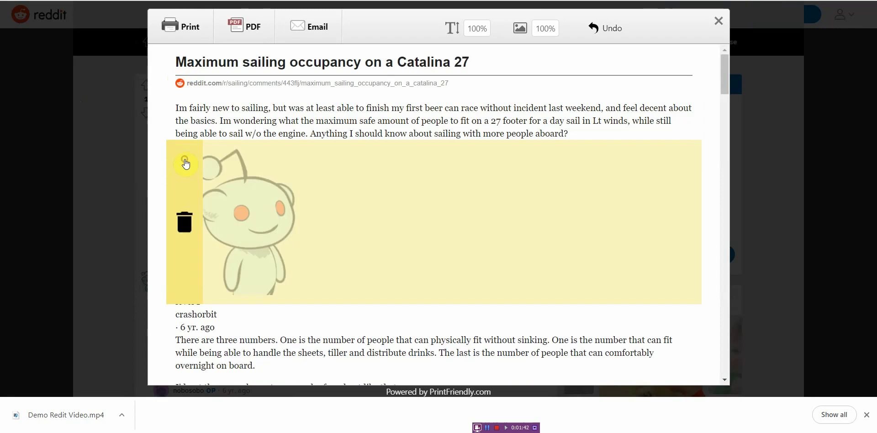
left_click(183, 222)
left_click(184, 163)
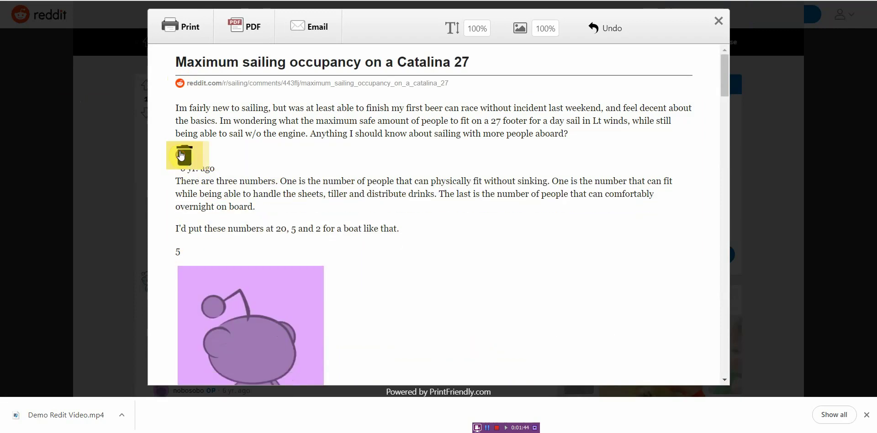
left_click(177, 153)
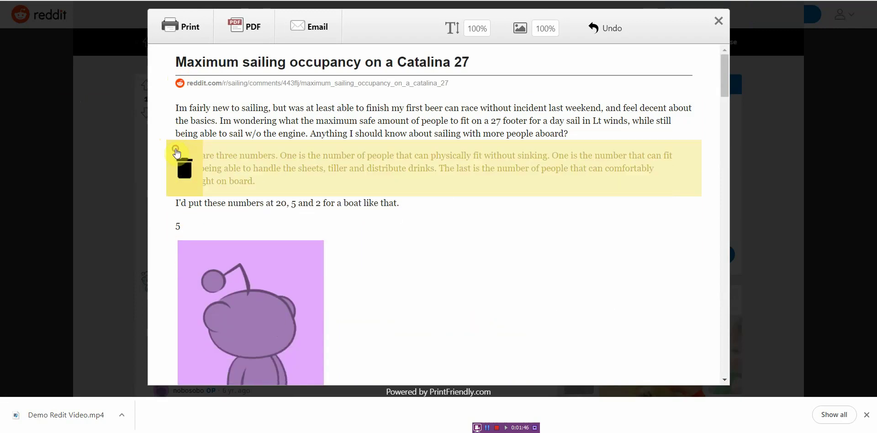
- Delete the remaining avatars, usernames, age lines and 'Continue this thread' link, then print the page
left_click(179, 227)
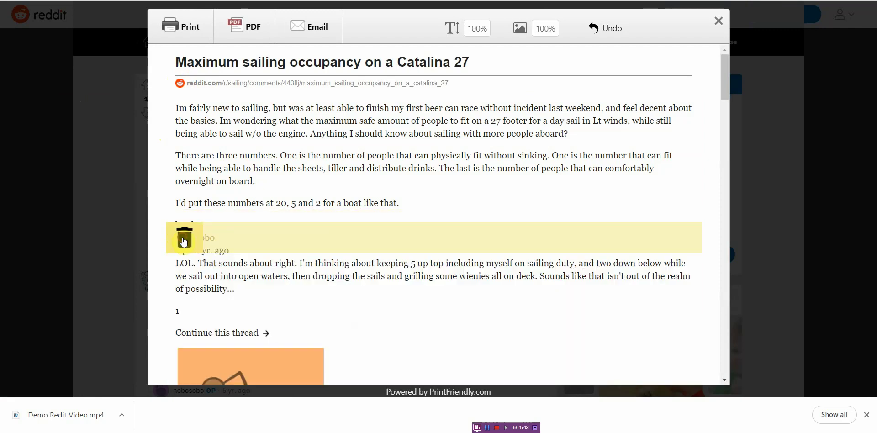
left_click(185, 229)
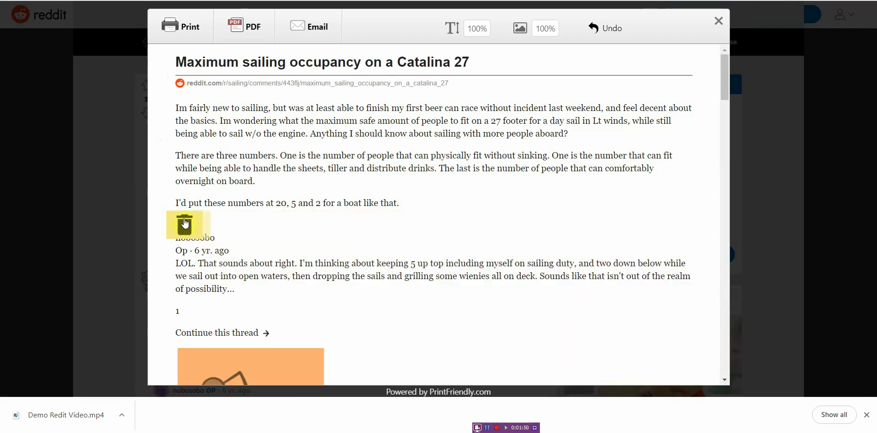
left_click(183, 220)
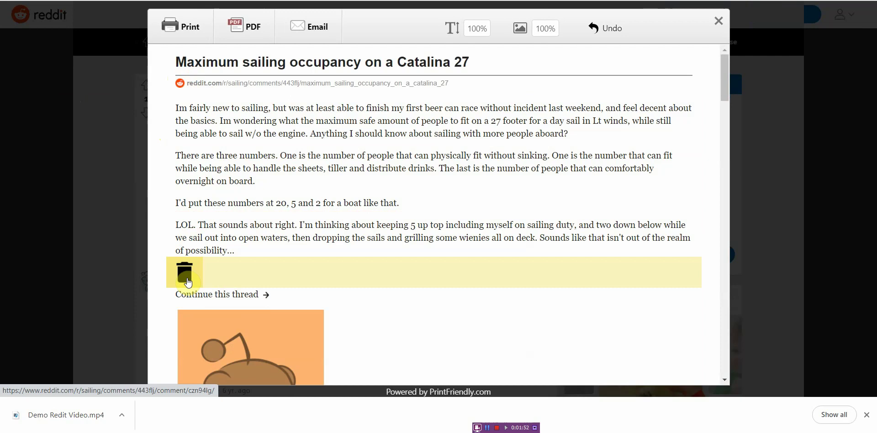
left_click(185, 275)
left_click(184, 275)
left_click(188, 286)
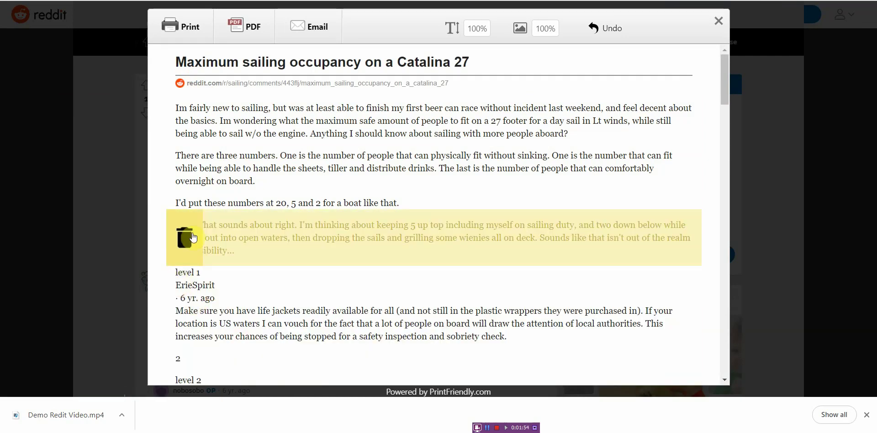
left_click(186, 276)
left_click(188, 279)
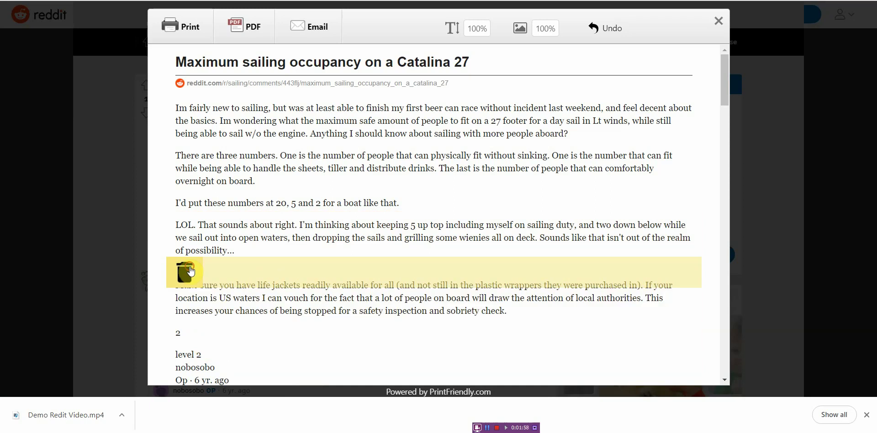
left_click(185, 276)
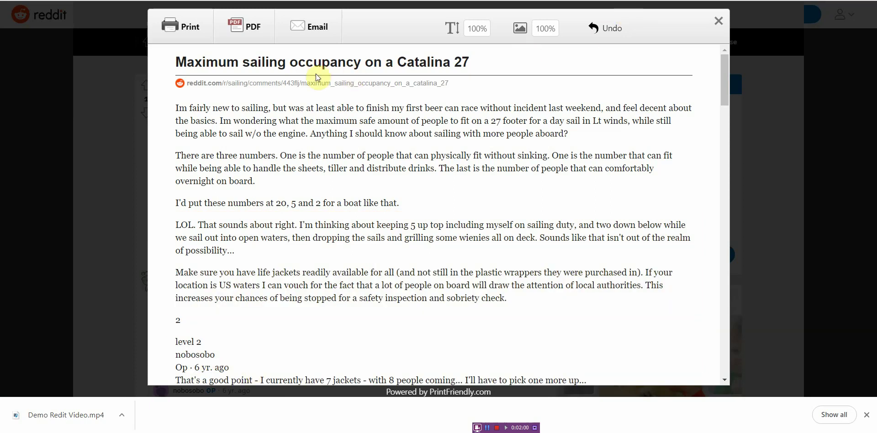
left_click(185, 26)
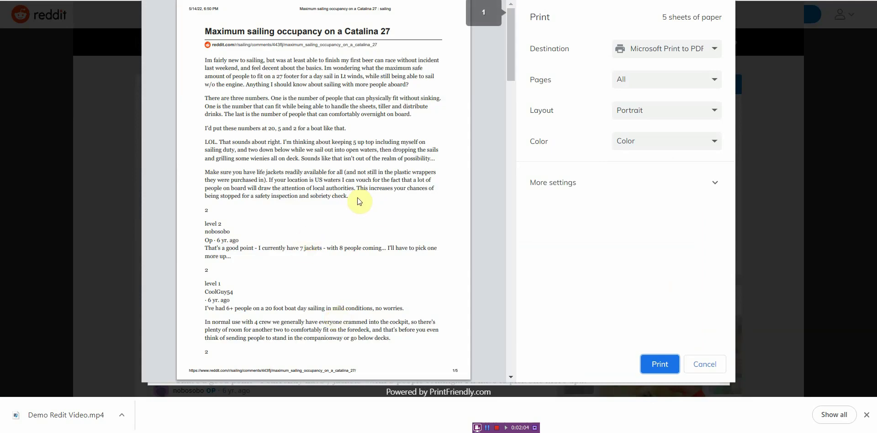
- Copy the question and reply paragraphs from the print preview, then go to the Demo Redit Video deck
left_click_drag(349, 195, 206, 60)
right_click(283, 63)
left_click(294, 82)
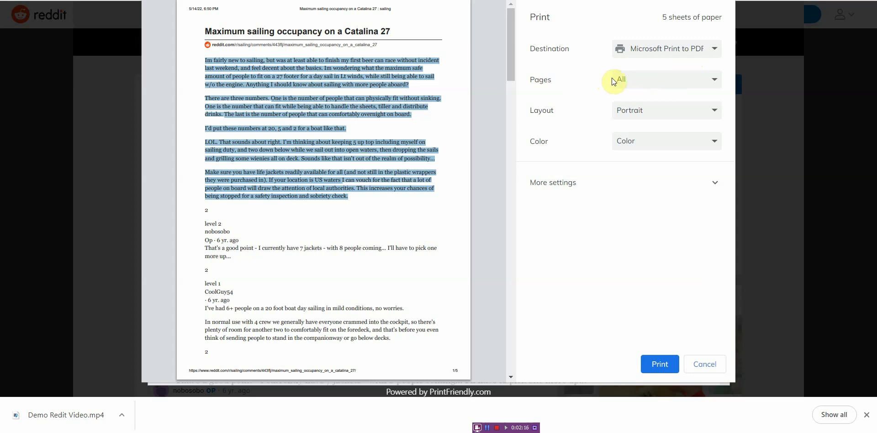
key("ctrl+Tab")
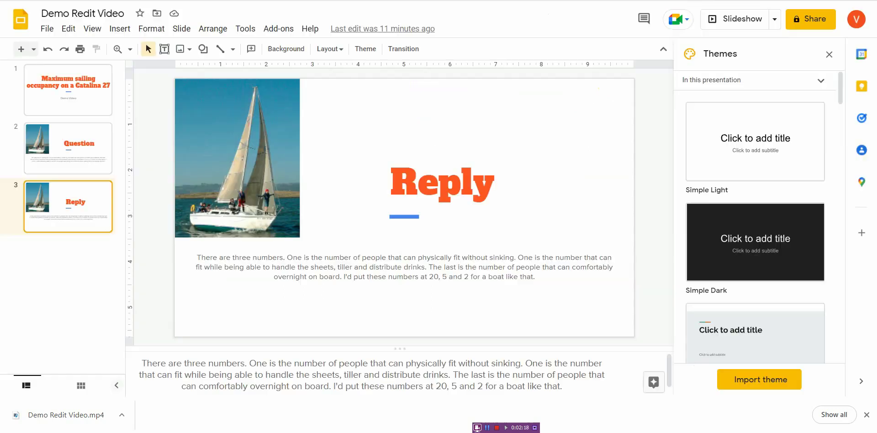
- Step through slides 1, 2 and 3, then 1 and 2 again, comparing each slide with its notes
left_click(70, 90)
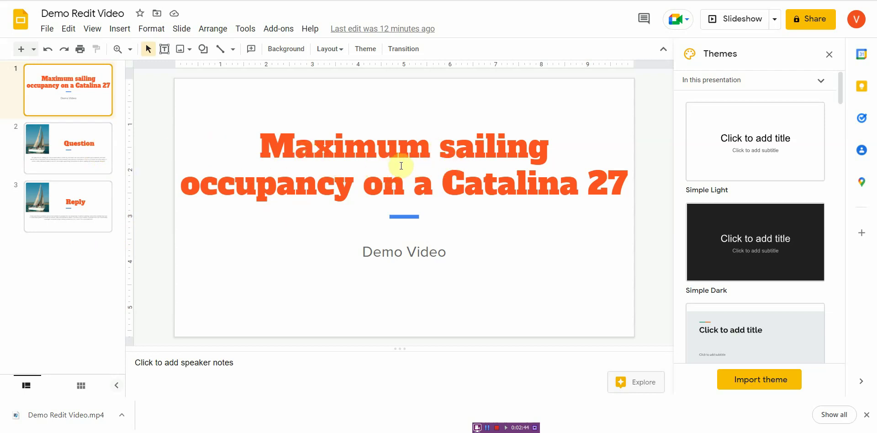
left_click(90, 163)
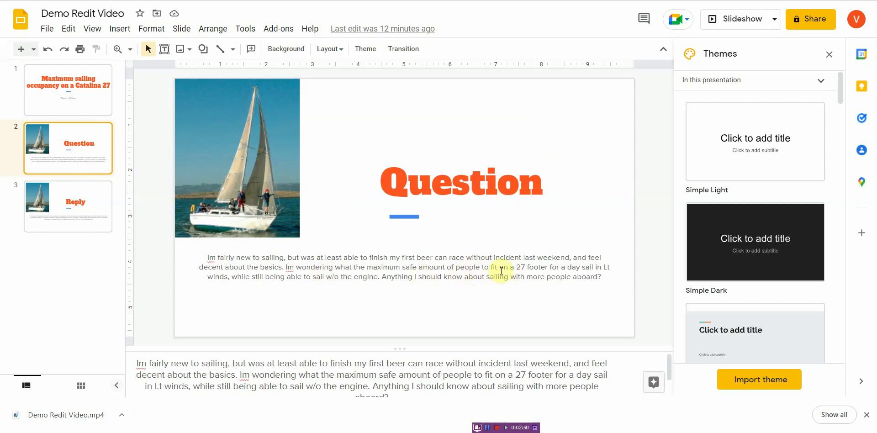
left_click(94, 222)
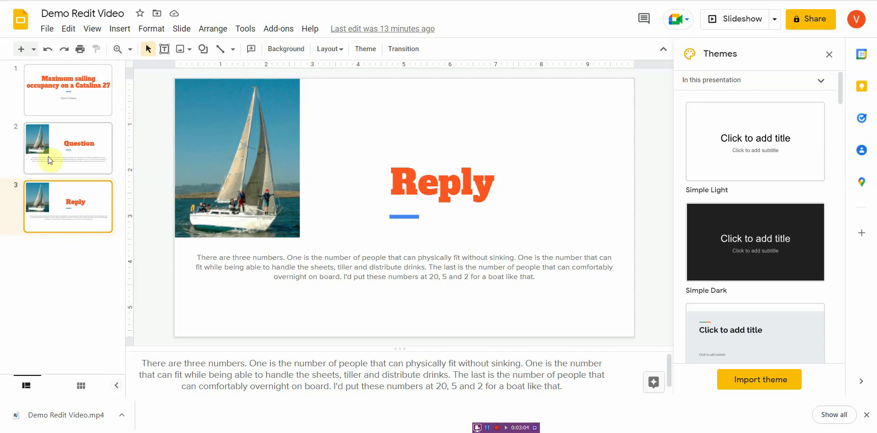
left_click(57, 106)
left_click(68, 151)
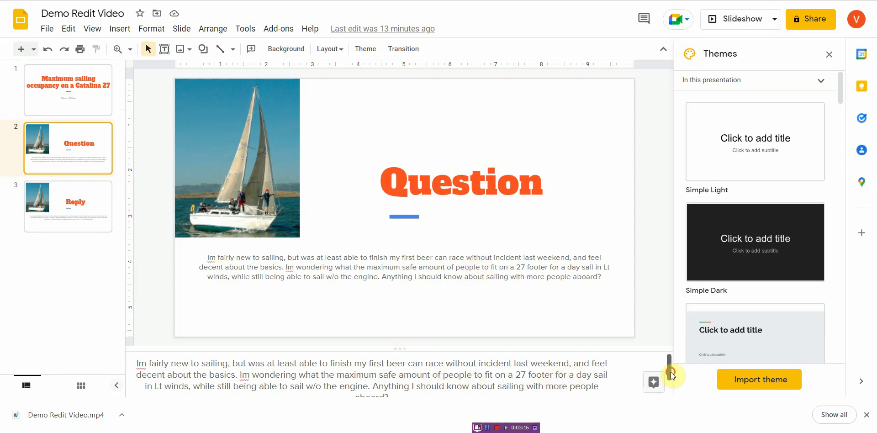
- Change 'Lt winds' to 'light winds' in the Question slide's notes, then view slides 1–3
scroll(671, 372, "down", 1)
left_click(488, 381)
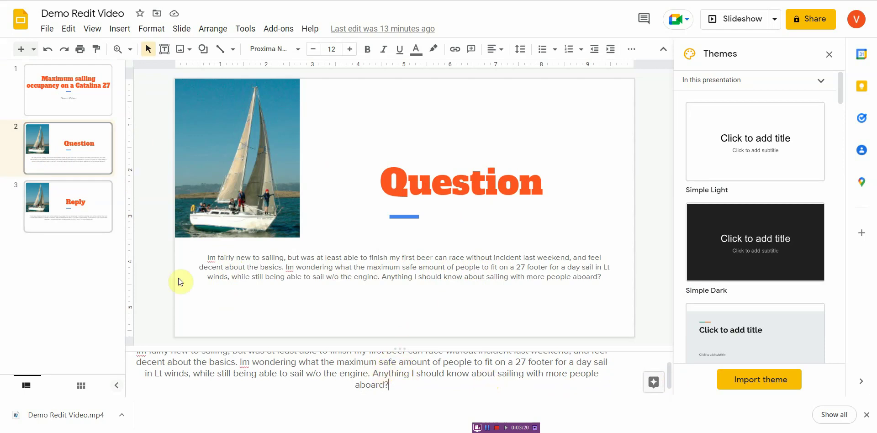
left_click(81, 224)
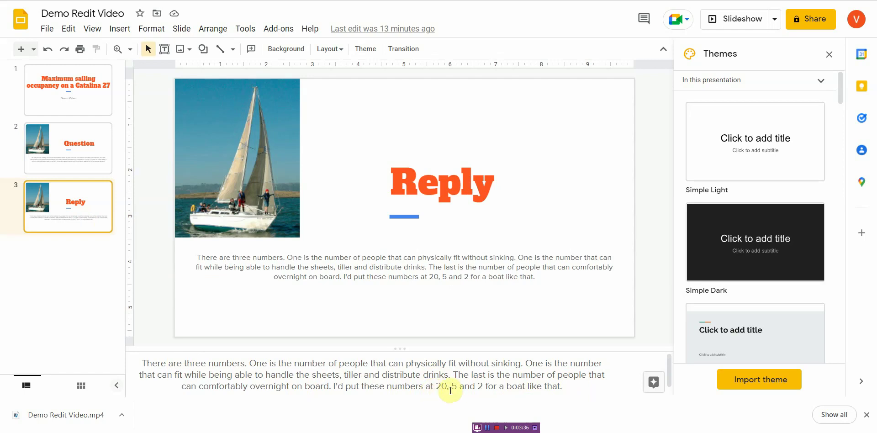
left_click(82, 144)
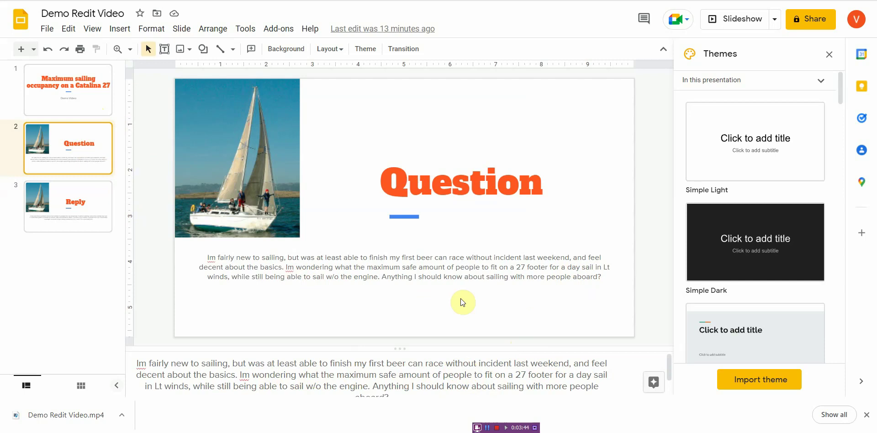
left_click(160, 386)
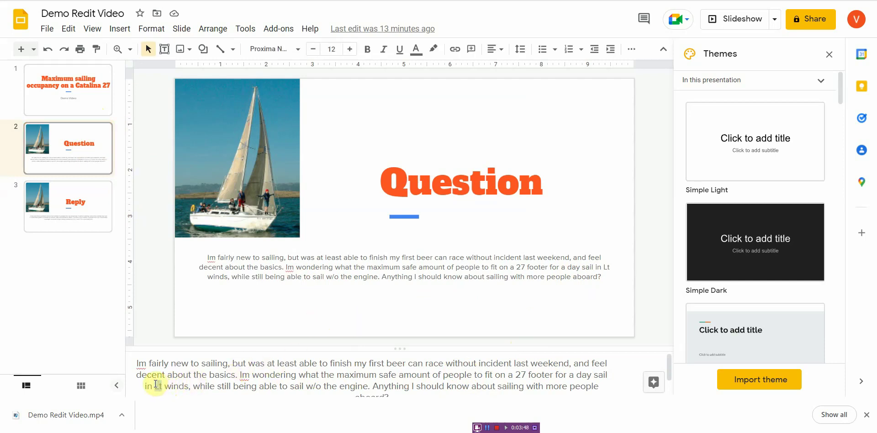
type("light")
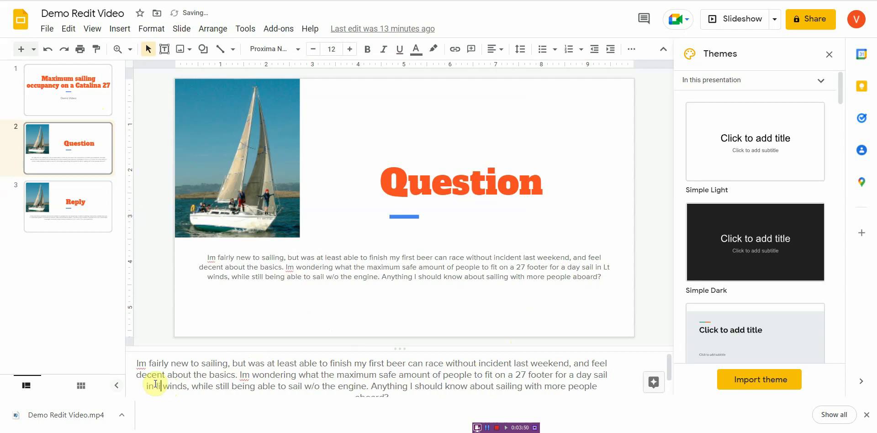
key("BackSpace")
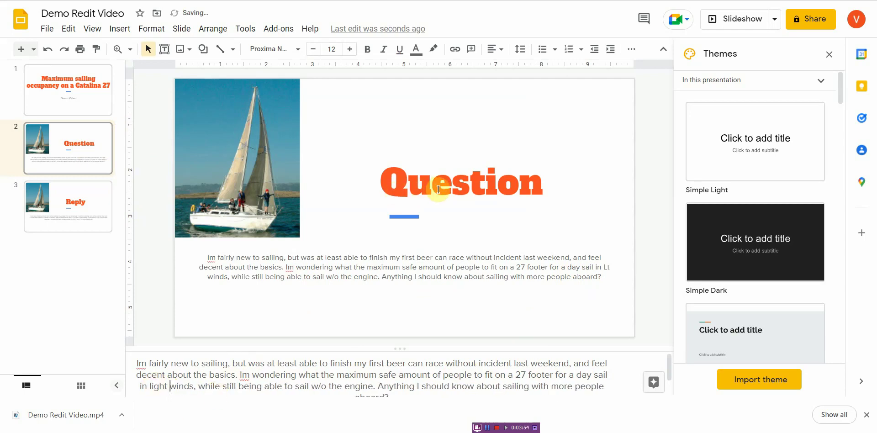
left_click(56, 87)
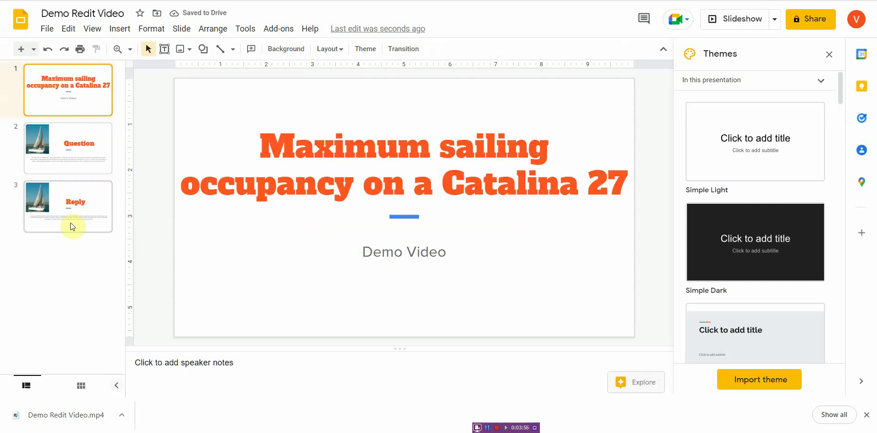
left_click(87, 149)
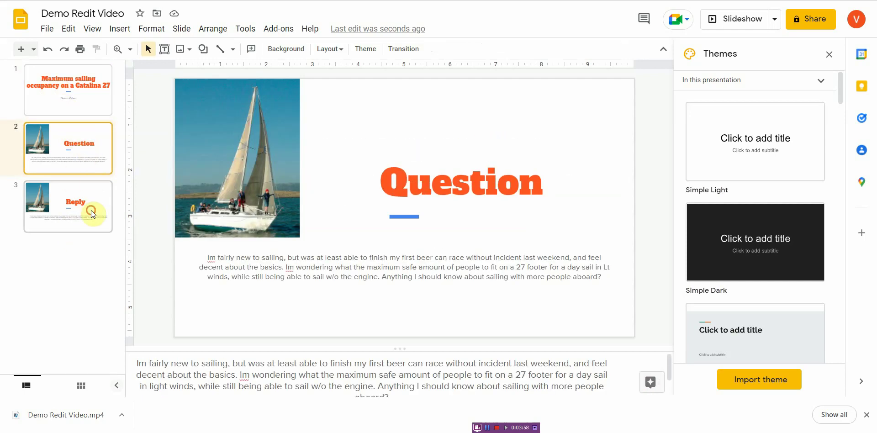
left_click(92, 210)
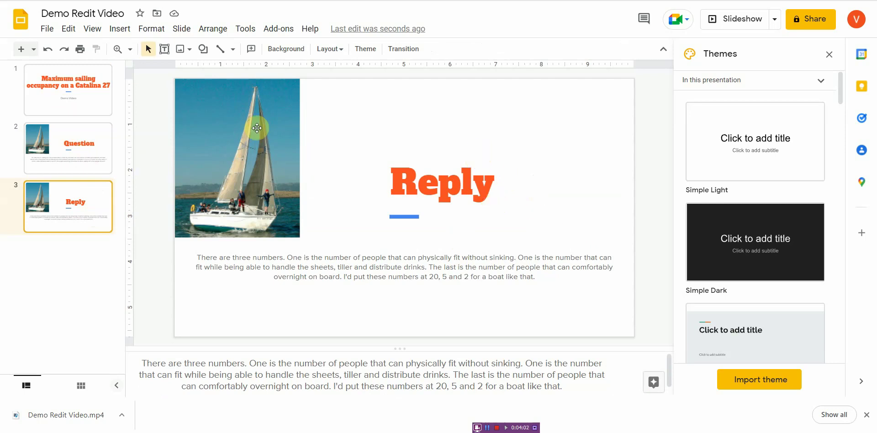
left_click(47, 29)
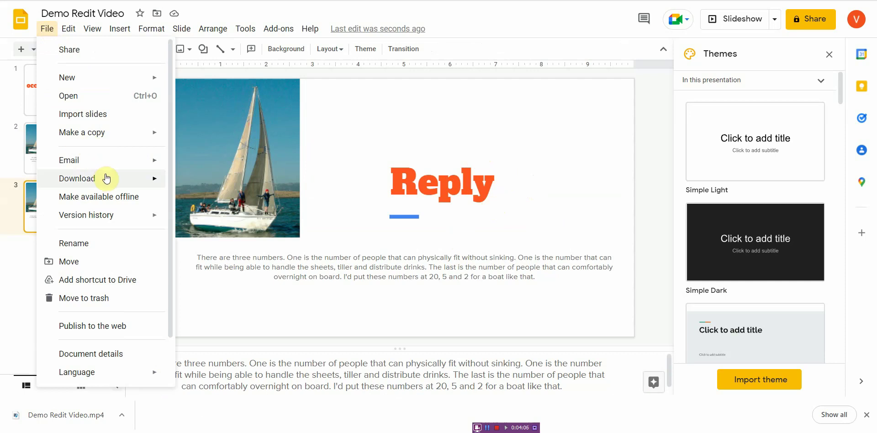
mouse_move(107, 179)
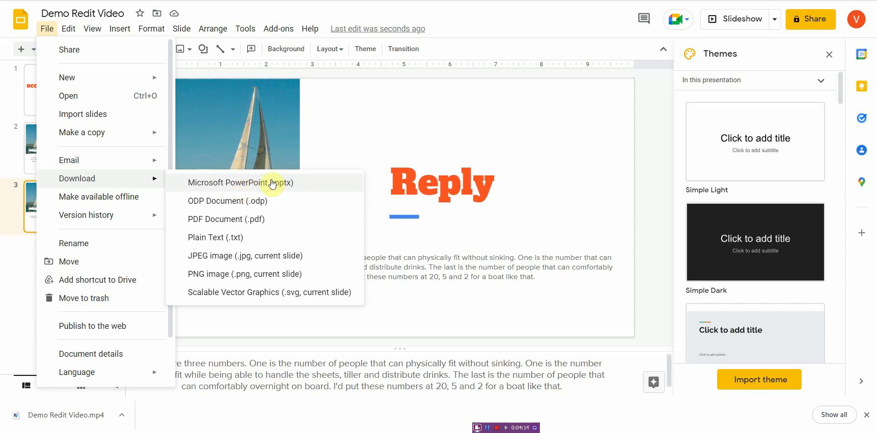
left_click(421, 115)
left_click(651, 182)
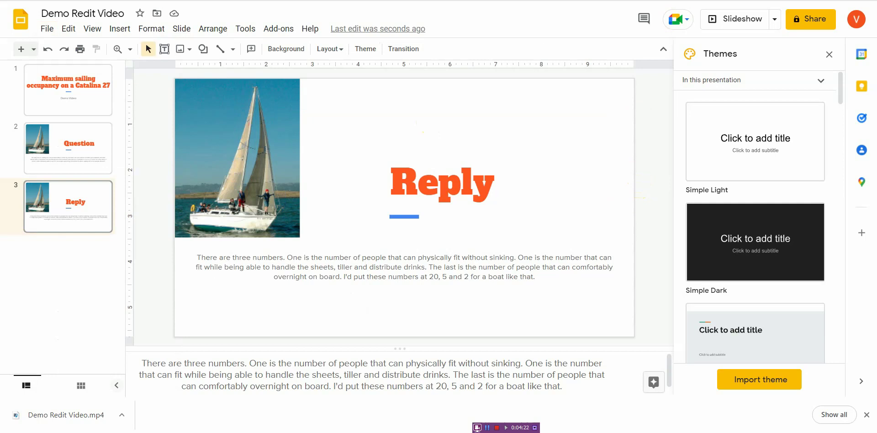
- Switch to Narakeet's 'Your video is ready' page, check the Download buttons, and open the account menu
left_click(754, 13)
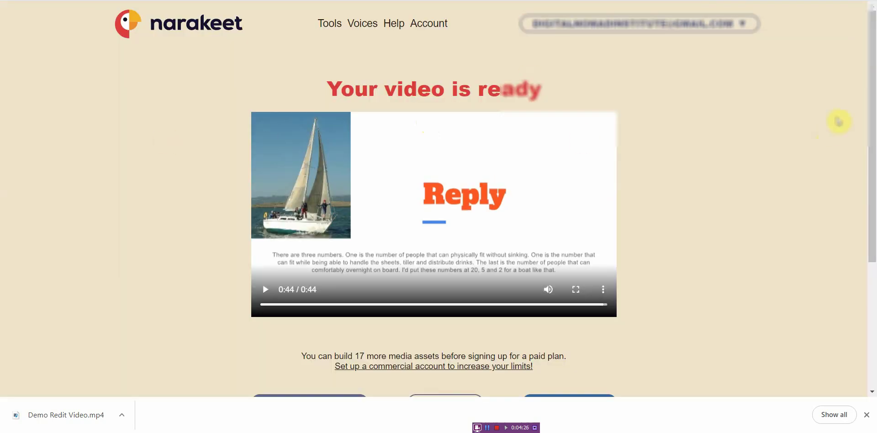
left_click_drag(874, 116, 337, 34)
scroll(477, 147, "down", 4)
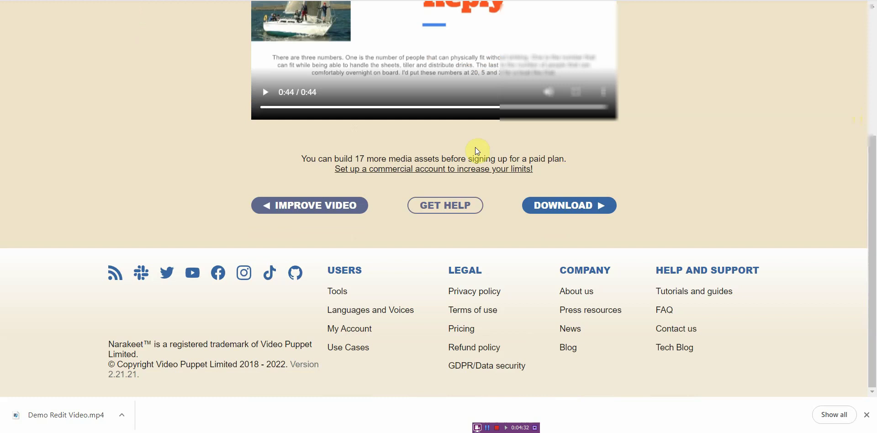
scroll(476, 150, "up", 4)
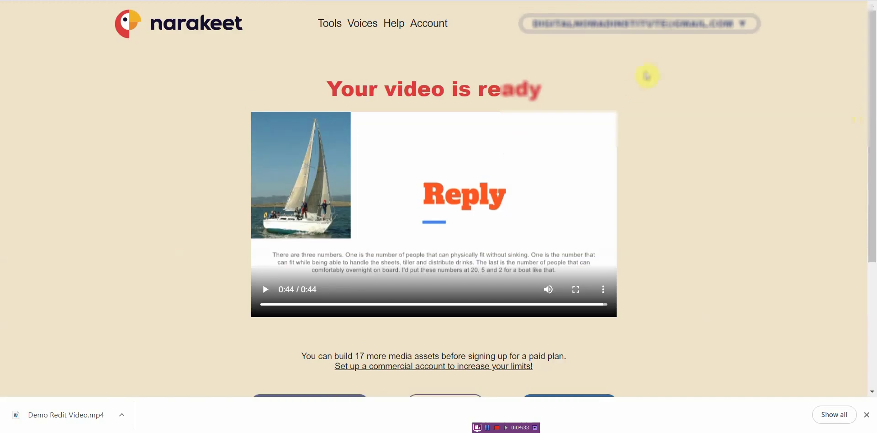
left_click(748, 25)
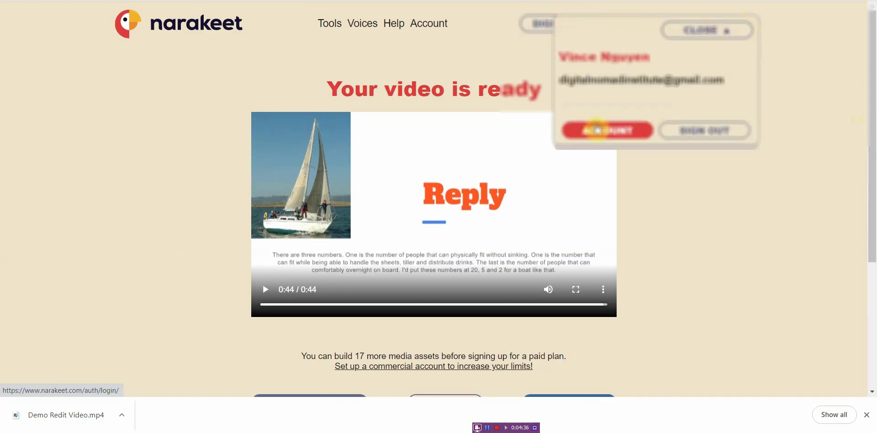
- Choose Account from the dropdown and scroll through the account dashboard
left_click(596, 130)
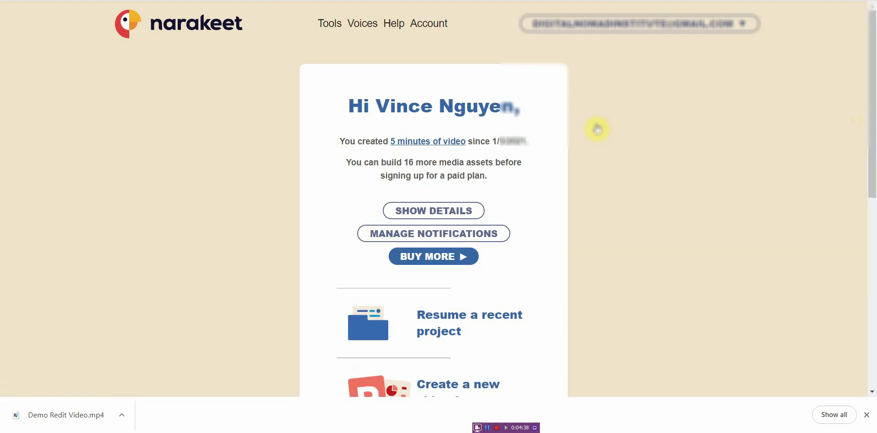
scroll(592, 139, "down", 9)
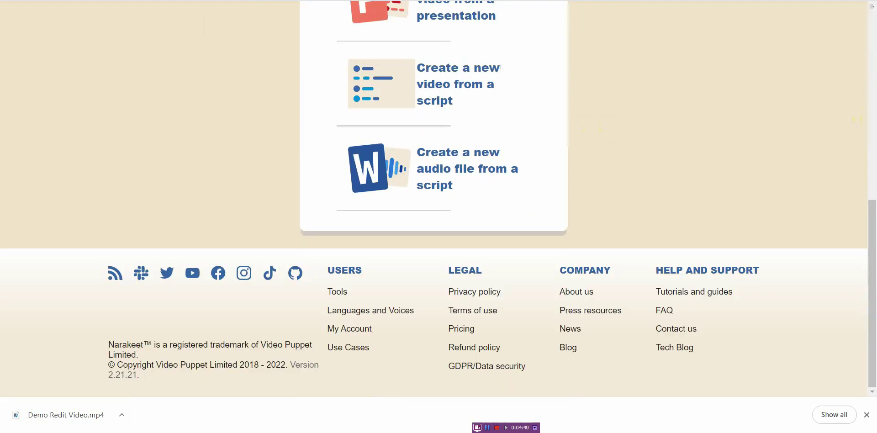
left_click_drag(873, 210, 837, 98)
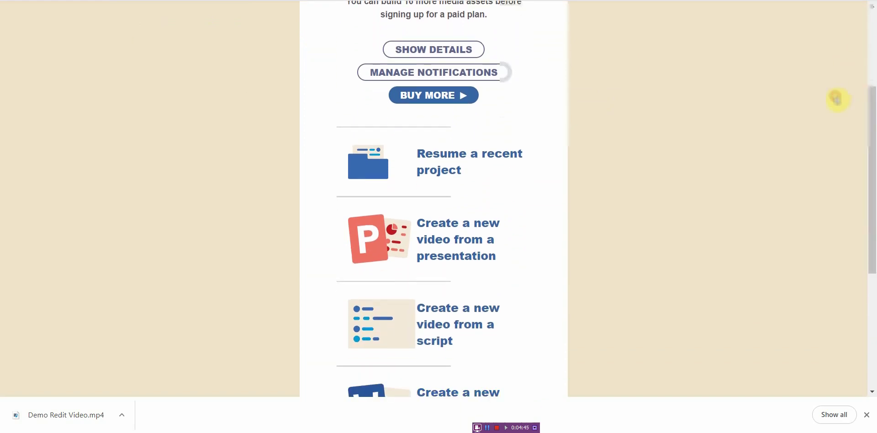
- Choose 'Create a new video from a presentation' and upload Demo Redit Video.pptx from Downloads
left_click(470, 239)
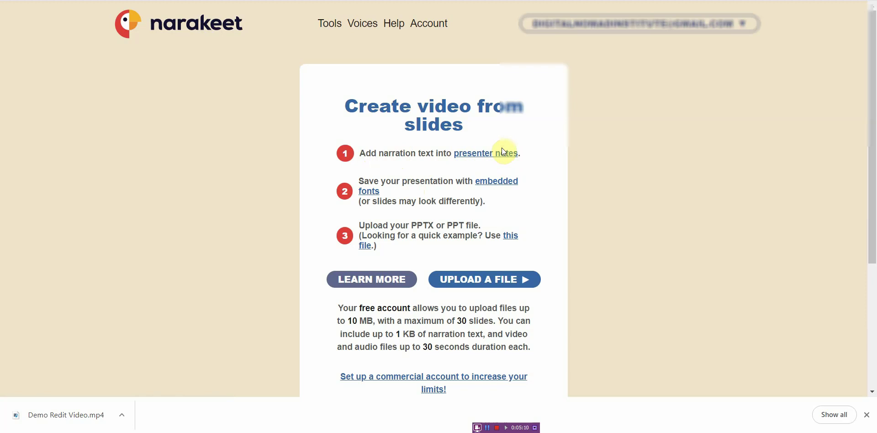
left_click(516, 286)
double_click(190, 106)
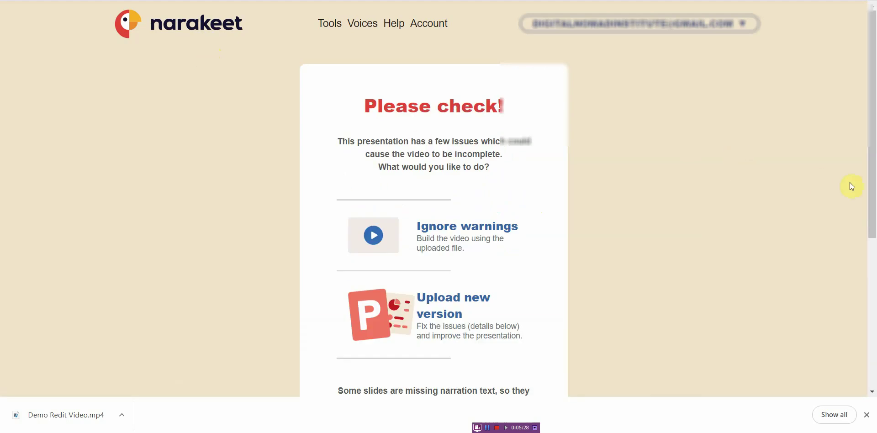
- Review the slide 1 missing-narration warning and choose Ignore warnings to proceed
scroll(874, 197, "down", 1)
left_click_drag(873, 197, 863, 172)
scroll(871, 190, "down", 1)
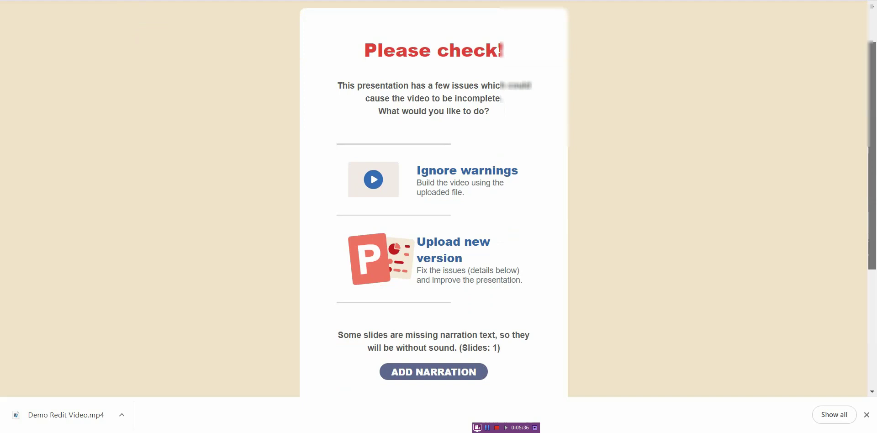
scroll(870, 190, "down", 1)
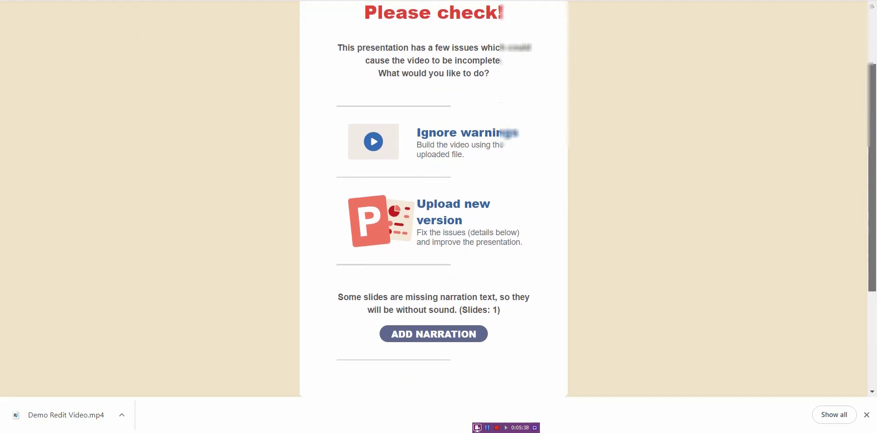
scroll(871, 190, "up", 2)
scroll(870, 190, "down", 3)
scroll(870, 190, "up", 3)
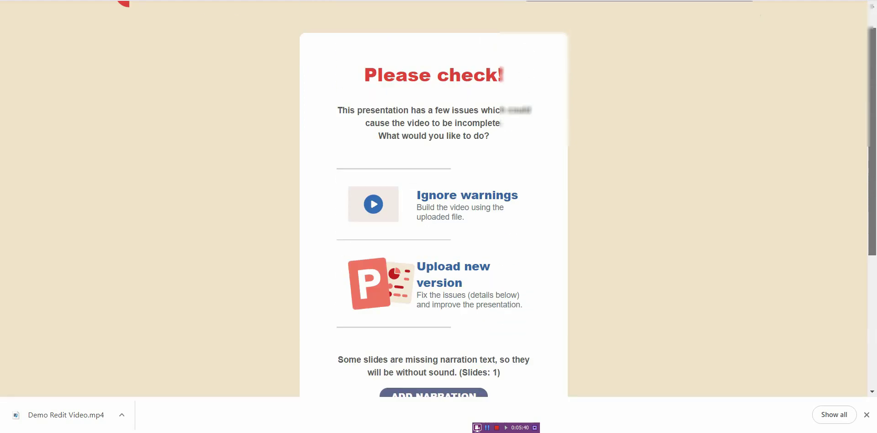
scroll(871, 190, "up", 1)
scroll(870, 190, "down", 2)
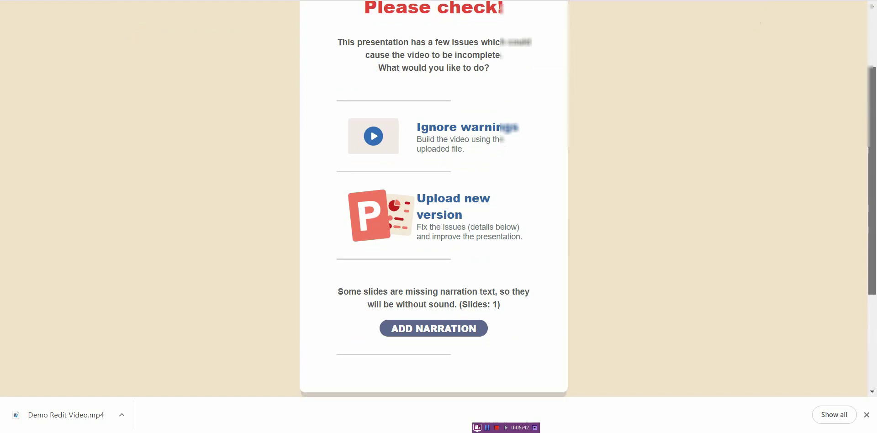
scroll(434, 199, "up", 3)
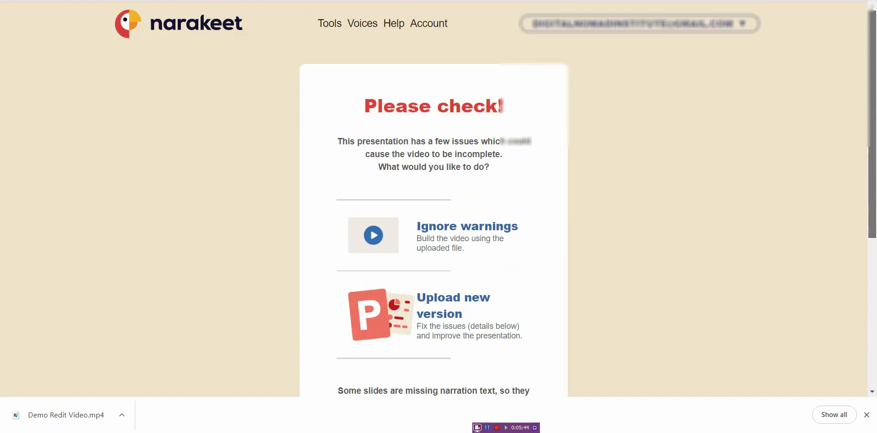
scroll(433, 199, "down", 3)
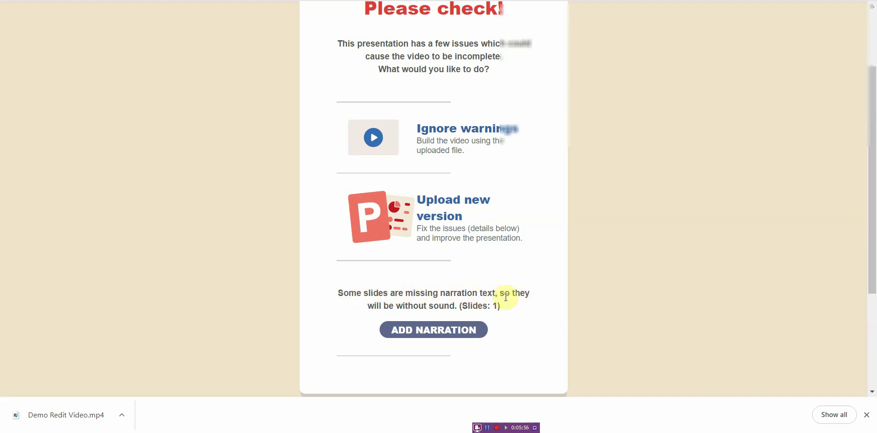
left_click_drag(871, 247, 873, 212)
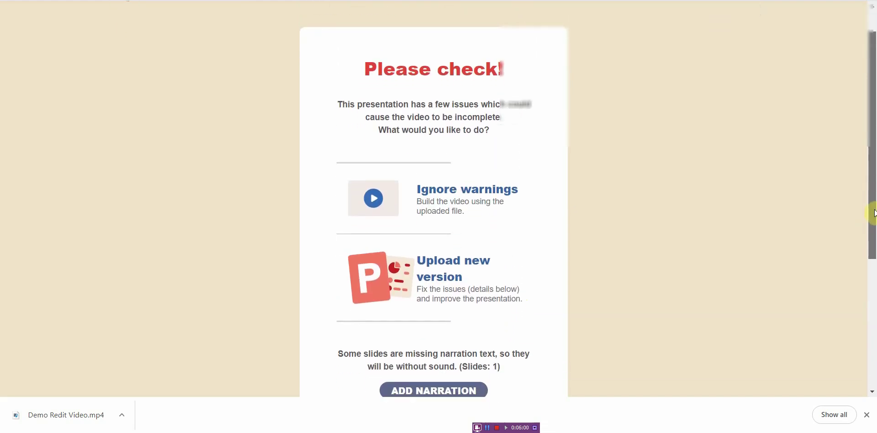
left_click(510, 198)
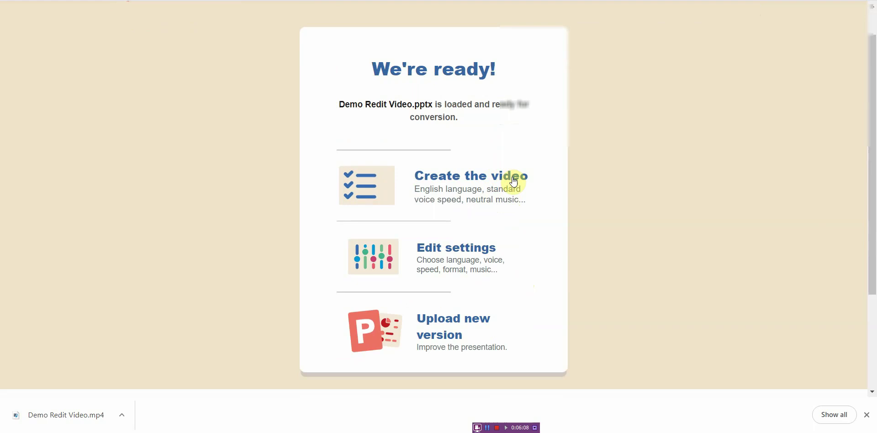
- Open the Customize video settings and scroll through the available narration languages
left_click(485, 250)
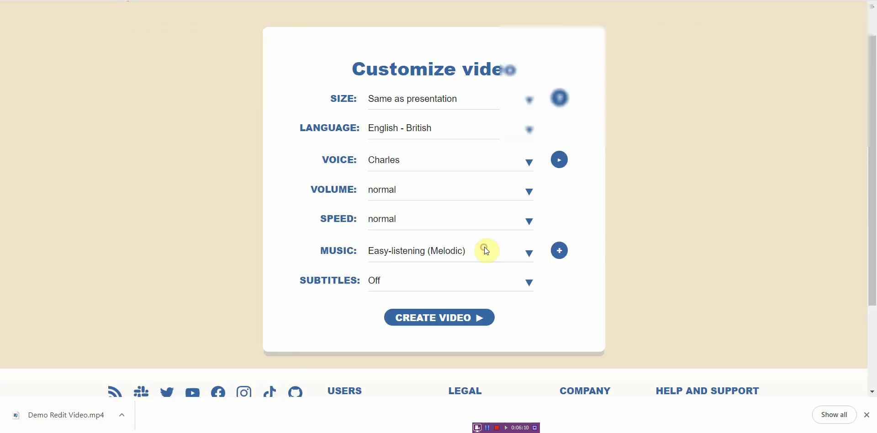
left_click(530, 133)
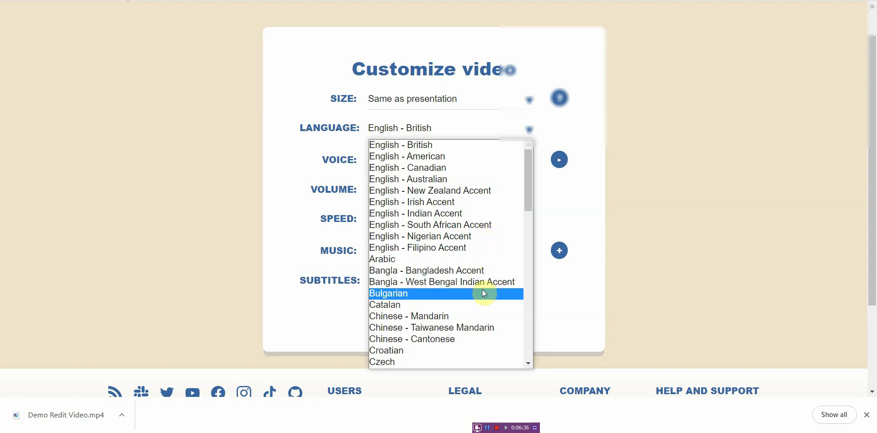
scroll(490, 341, "down", 10)
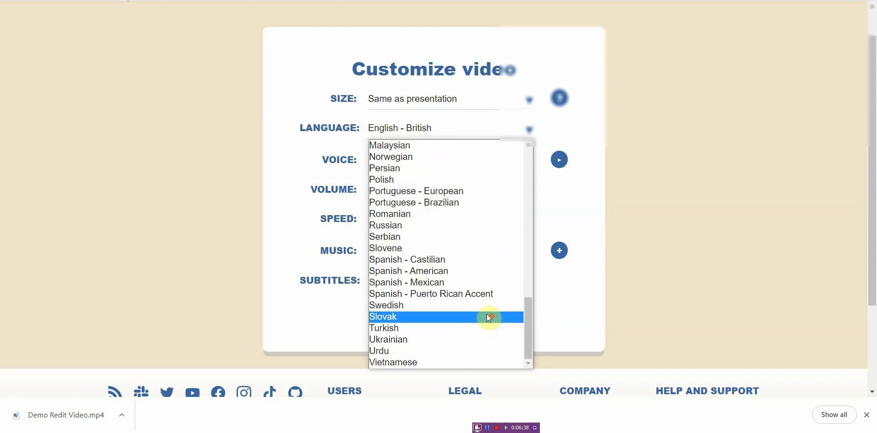
scroll(494, 312, "up", 10)
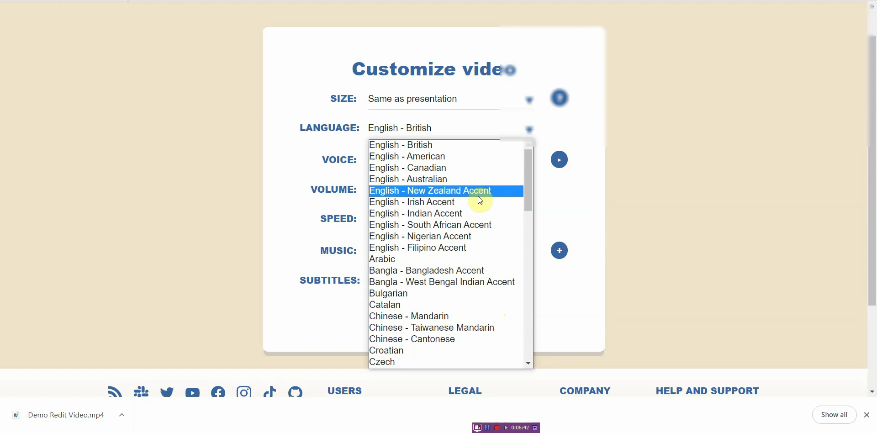
- Switch the language to English - American and audition the Mike, Bill, Sarah and Jeff voices
left_click(479, 158)
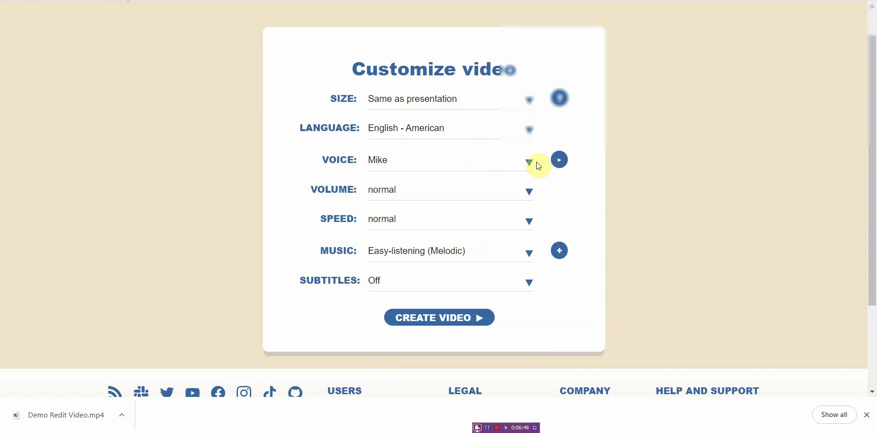
left_click(562, 160)
left_click(533, 161)
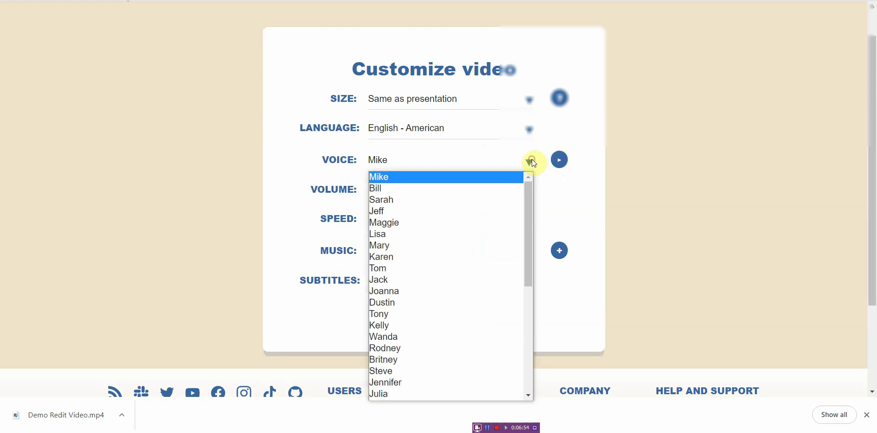
left_click(497, 186)
left_click(557, 163)
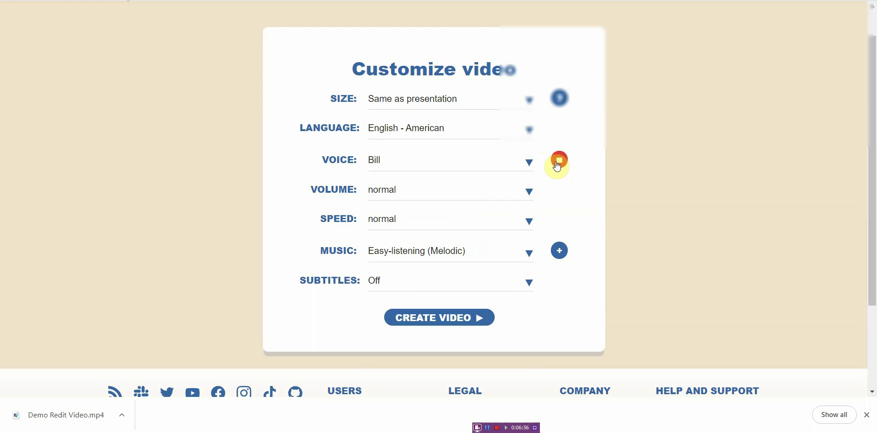
left_click(530, 163)
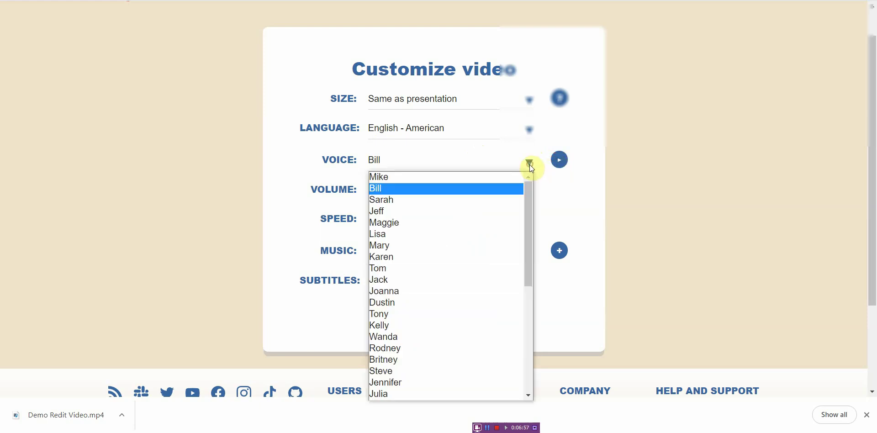
left_click(491, 198)
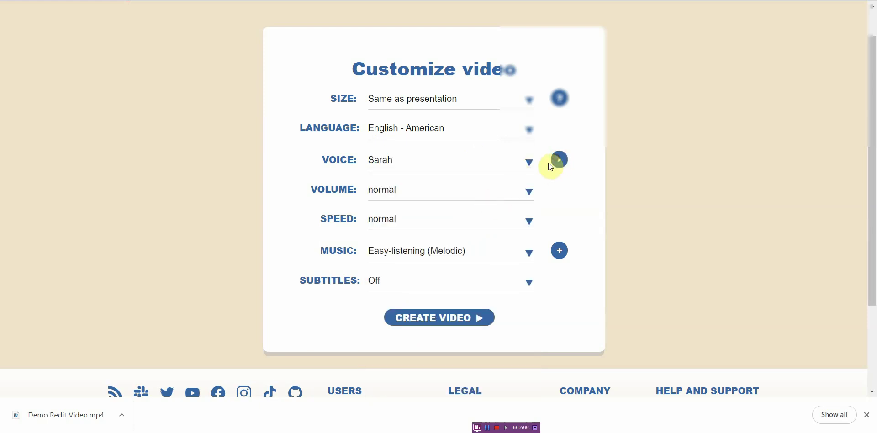
left_click(529, 165)
left_click(496, 210)
left_click(560, 159)
- Preview the Tom and Jack voices, then settle on Tom as the narration voice
left_click(530, 162)
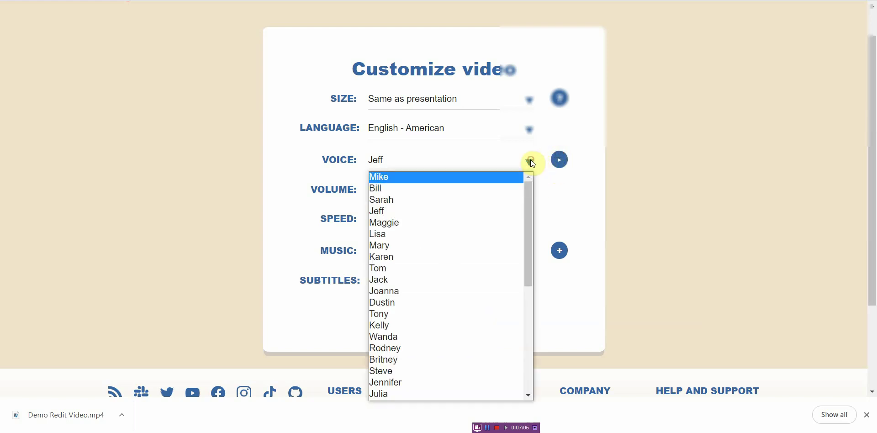
left_click(493, 268)
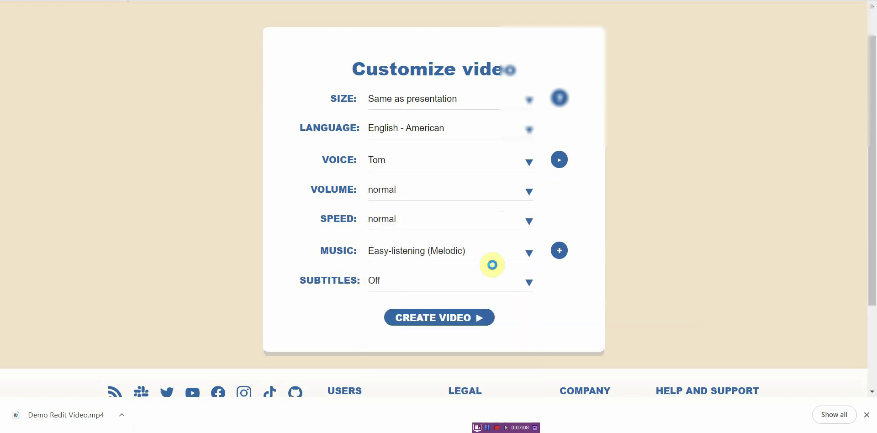
left_click(559, 161)
left_click(530, 162)
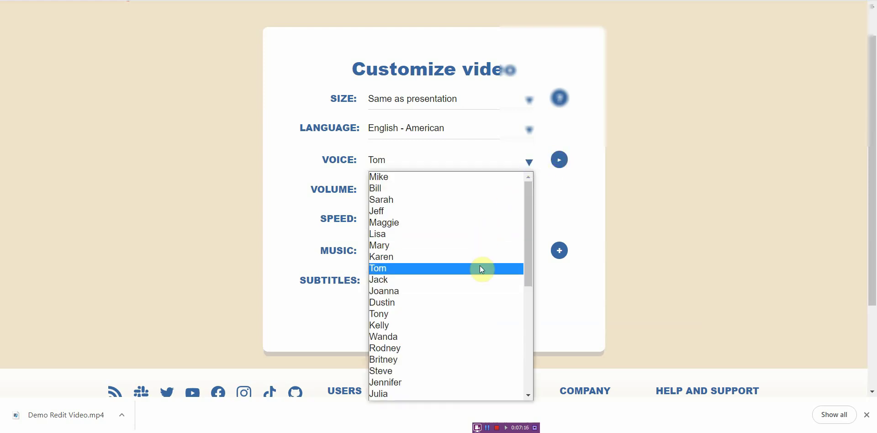
left_click(481, 278)
left_click(560, 160)
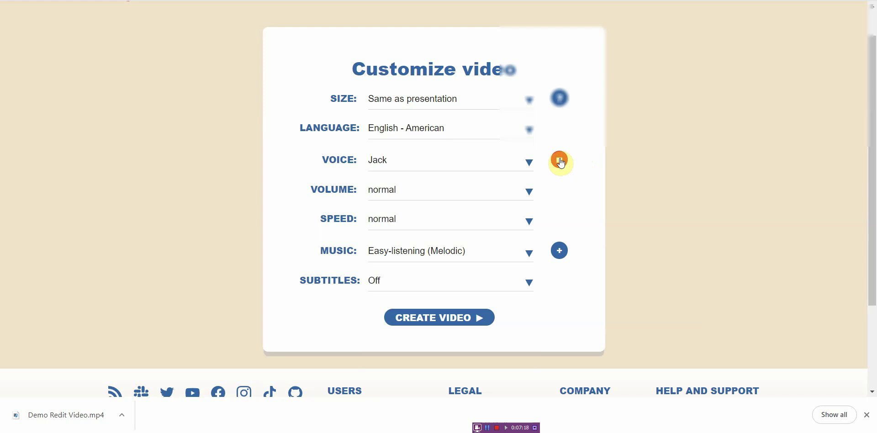
left_click(529, 159)
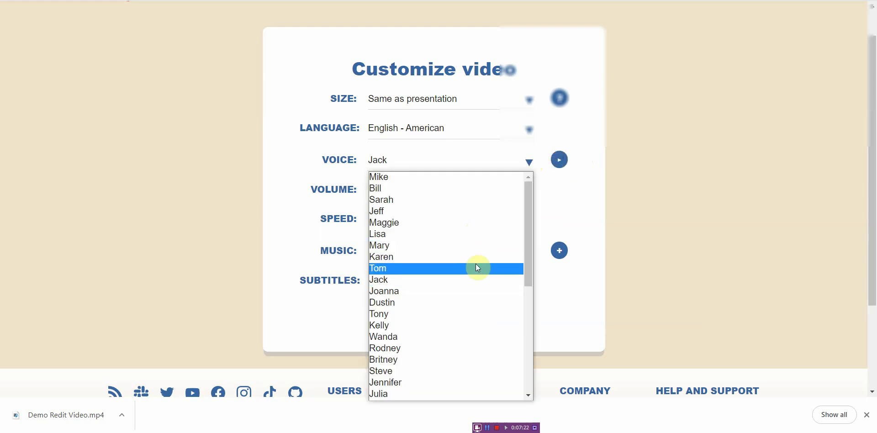
left_click(476, 266)
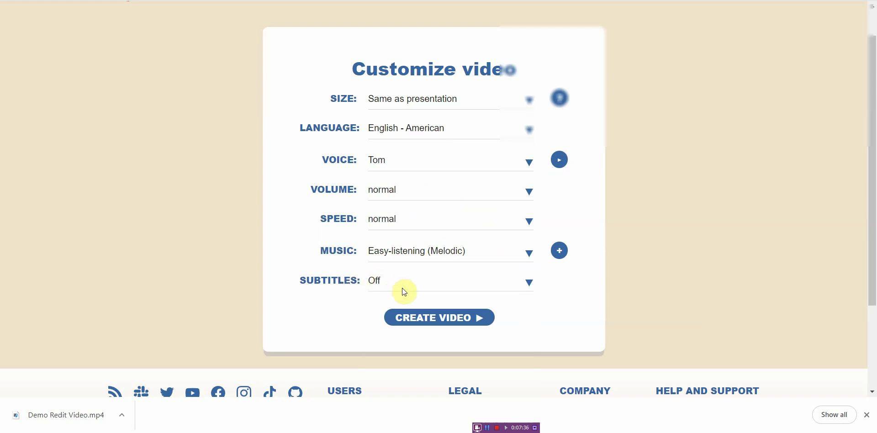
- Create the video and wait for the 0:43 narrated clip to finish building
left_click(432, 321)
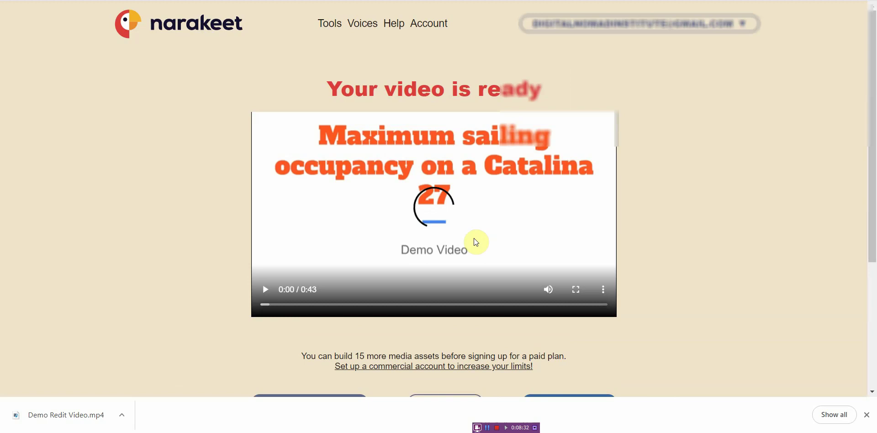
- Play the new video and pause it at 0:27 on the Reply slide
left_click(261, 297)
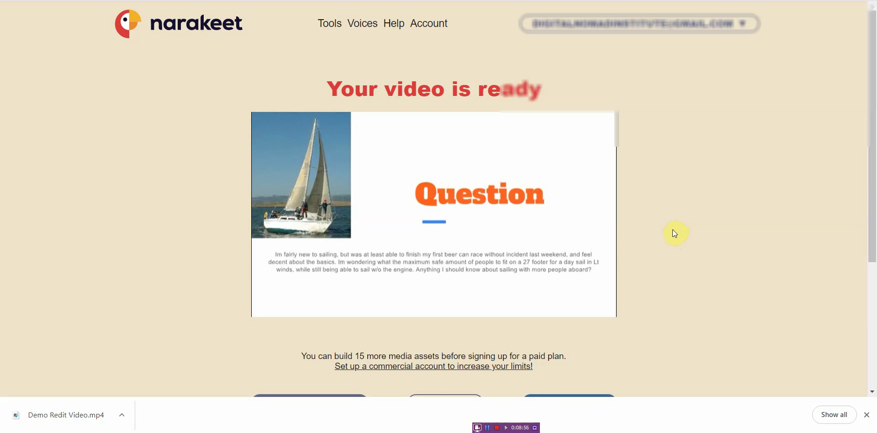
mouse_move(608, 289)
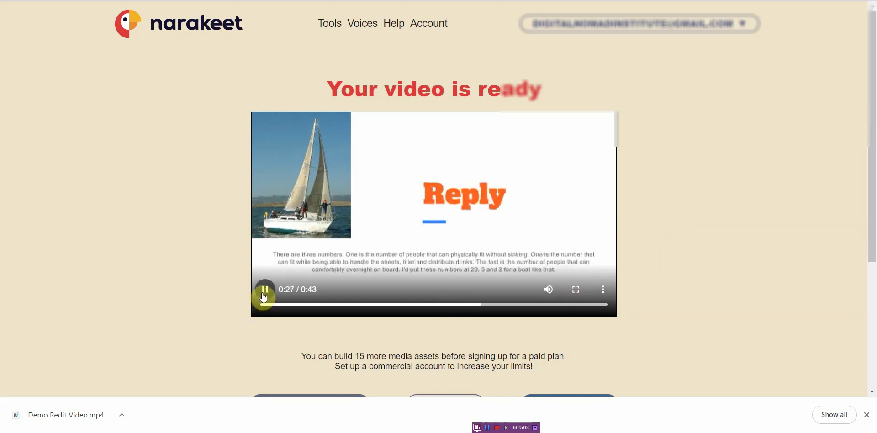
left_click(263, 294)
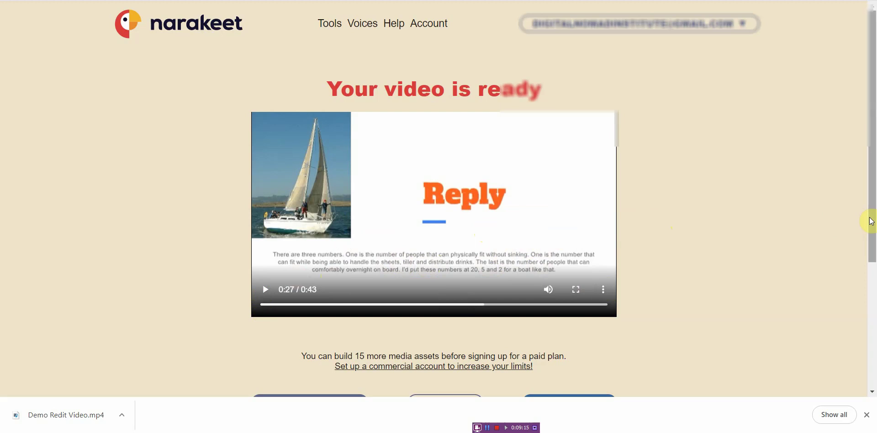
left_click_drag(871, 221, 868, 259)
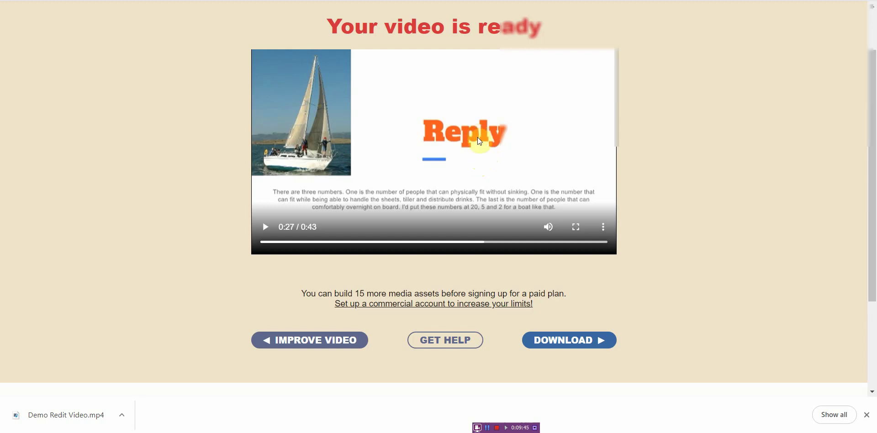
scroll(478, 138, "down", 3)
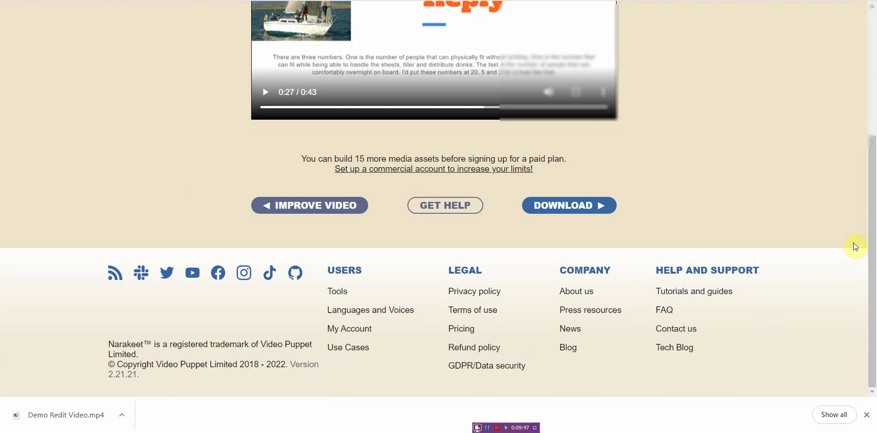
left_click_drag(873, 249, 873, 122)
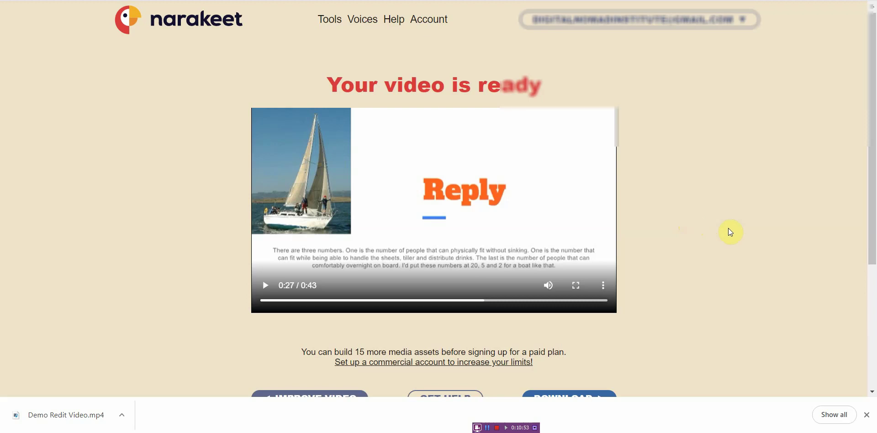
scroll(873, 284, "down", 5)
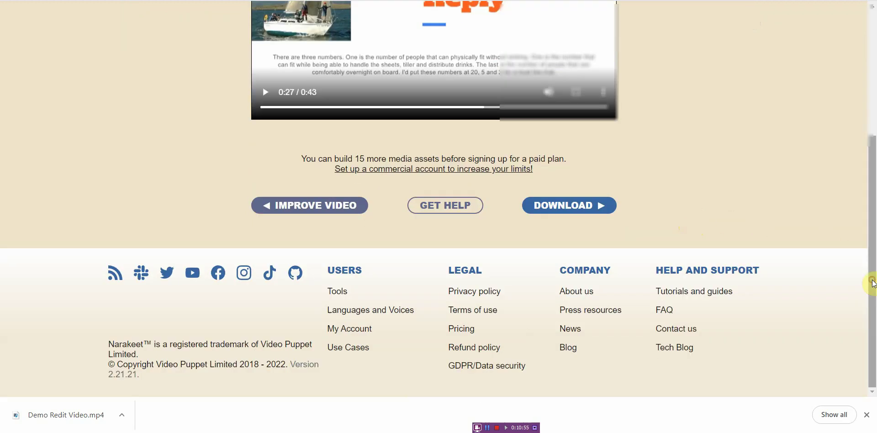
scroll(871, 253, "up", 4)
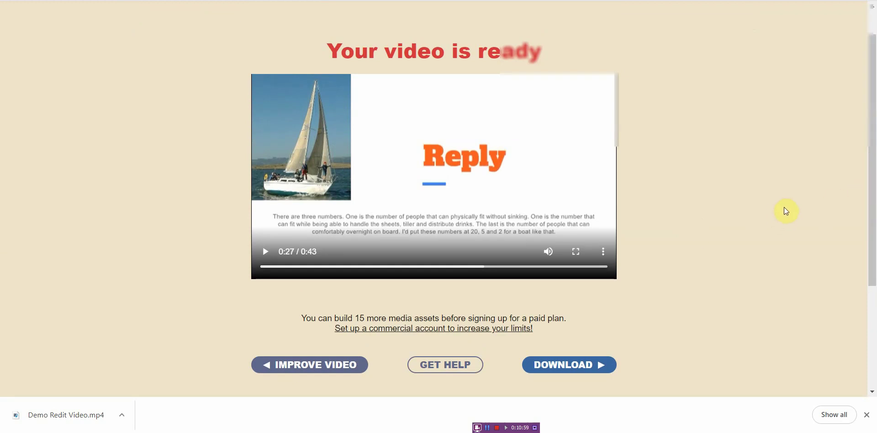
left_click_drag(872, 209, 873, 237)
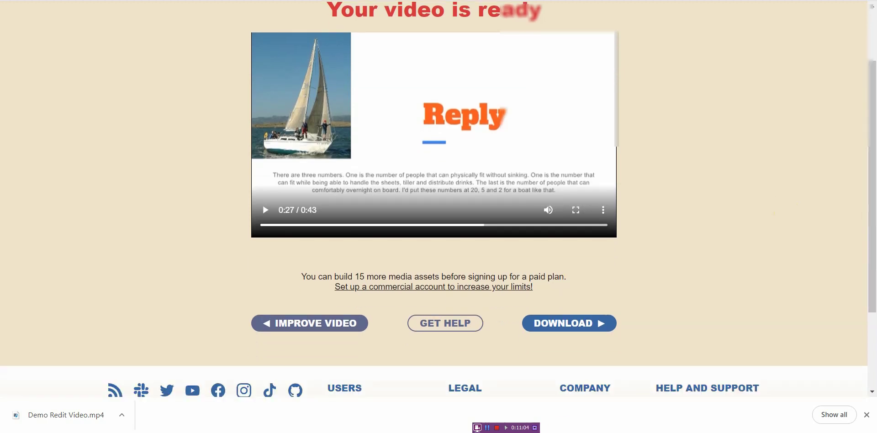